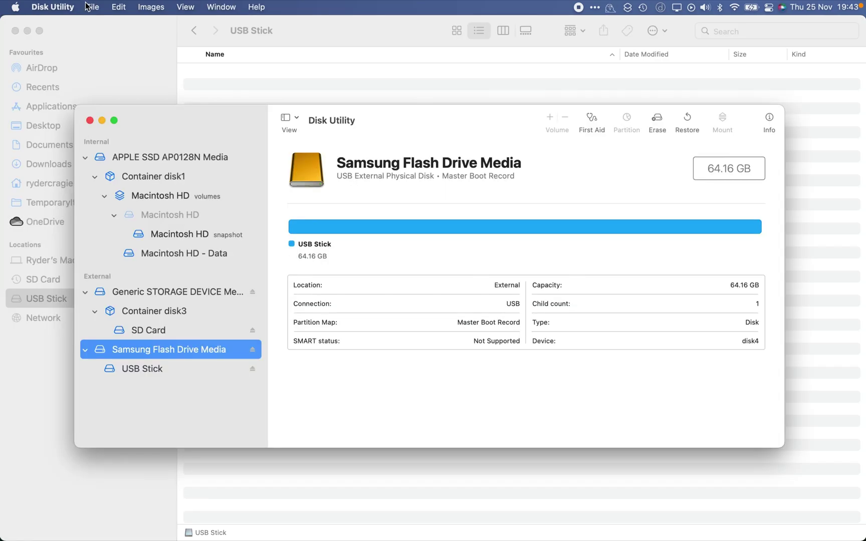
# Open Disk Utility's File menu with the Samsung Flash Drive Media disk selected
pyautogui.click(93, 7)
# Start a new blank disk image and name it TimeMachineBackup
pyautogui.moveTo(95, 26)
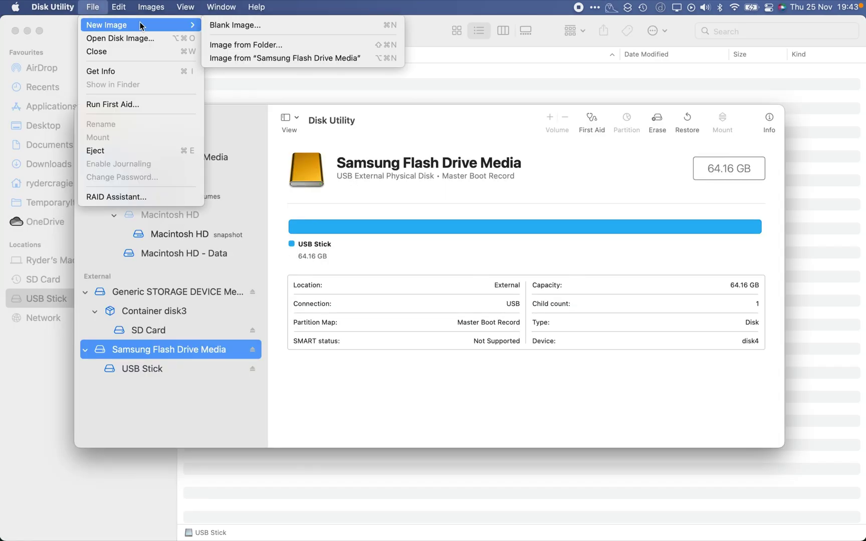
pyautogui.click(222, 25)
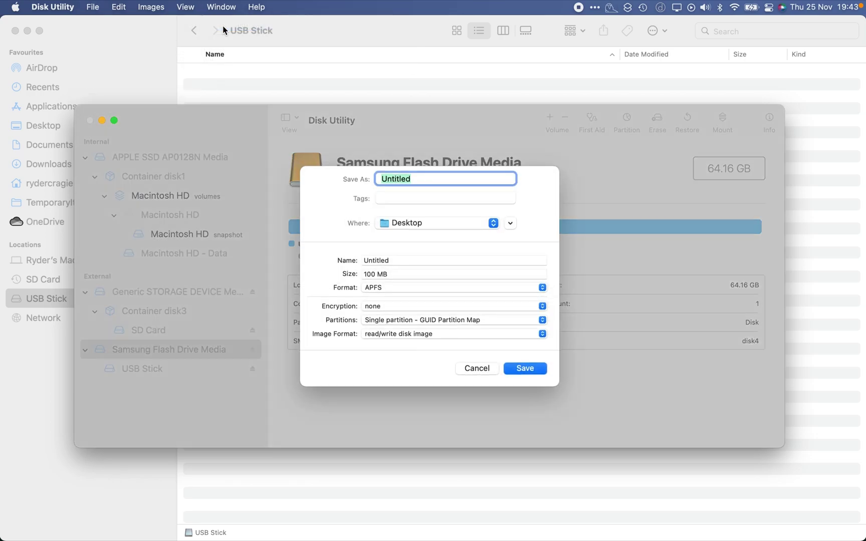
pyautogui.click(427, 176)
pyautogui.moveTo(427, 175); pyautogui.dragTo(344, 176)
pyautogui.write('TimeMachineBackup')
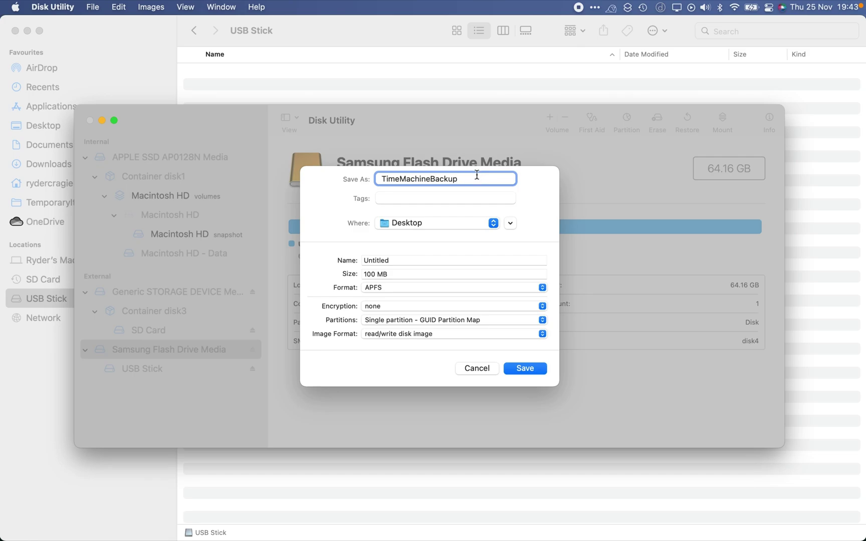
pyautogui.moveTo(475, 179); pyautogui.dragTo(362, 183)
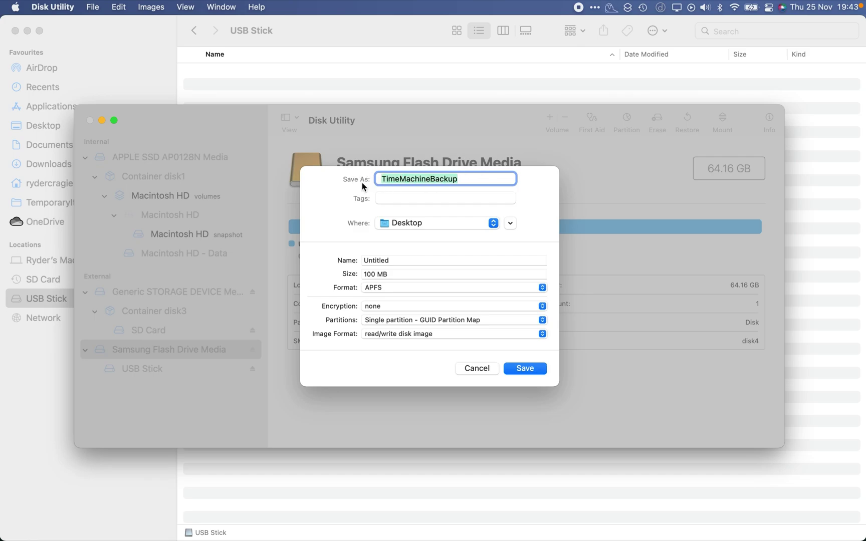
pyautogui.press('Tab')
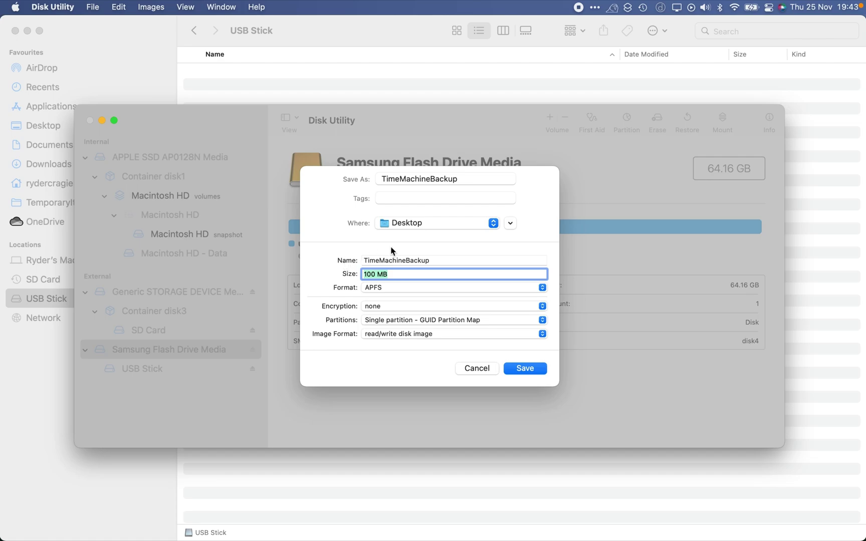
# Save the image to the USB Stick with a size of 50 GB
pyautogui.click(396, 223)
pyautogui.click(414, 336)
pyautogui.write('50 GB')
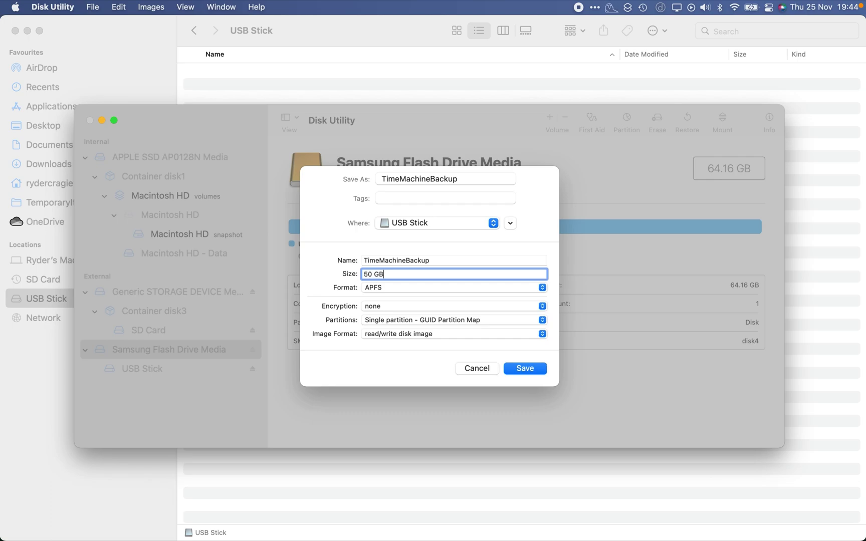
# Format the image as Mac OS Extended (Journaled) with 128-bit AES encryption and a password
pyautogui.click(394, 290)
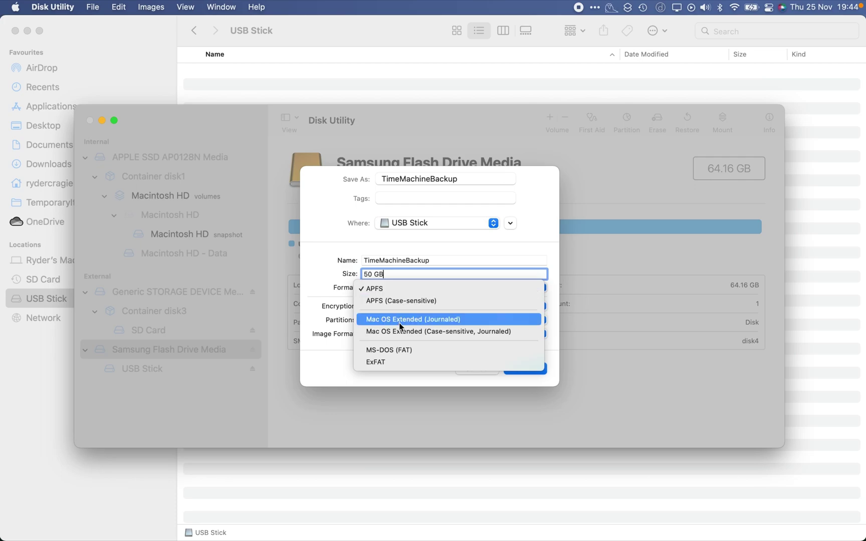
pyautogui.click(401, 327)
pyautogui.click(394, 306)
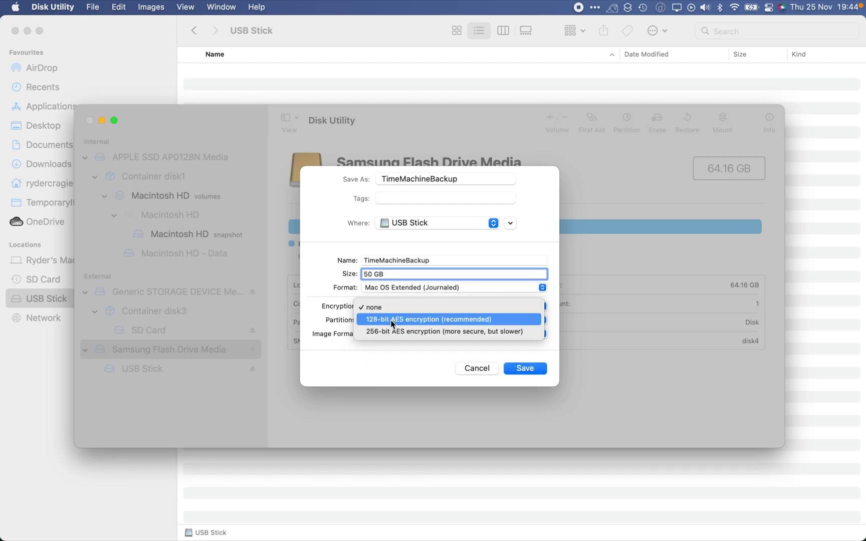
pyautogui.click(393, 320)
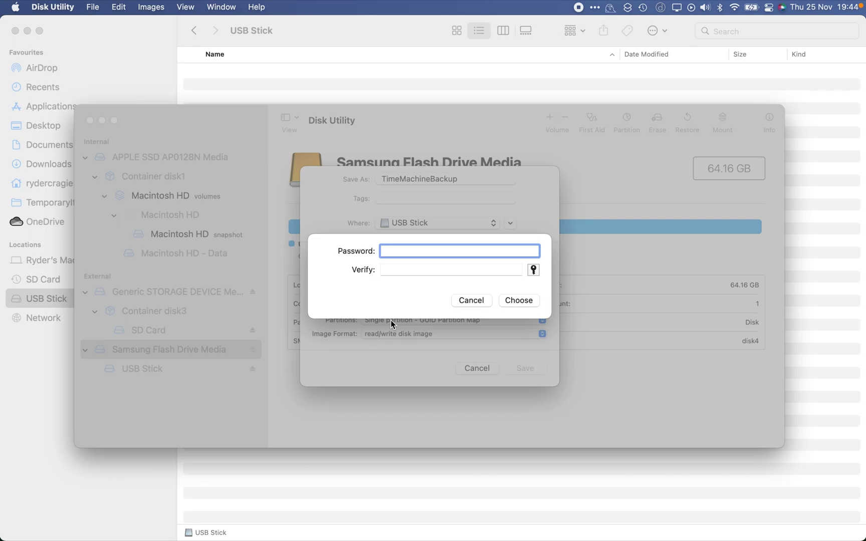
pyautogui.press('super+v')
pyautogui.press('Tab')
pyautogui.press('super+v')
pyautogui.click(531, 306)
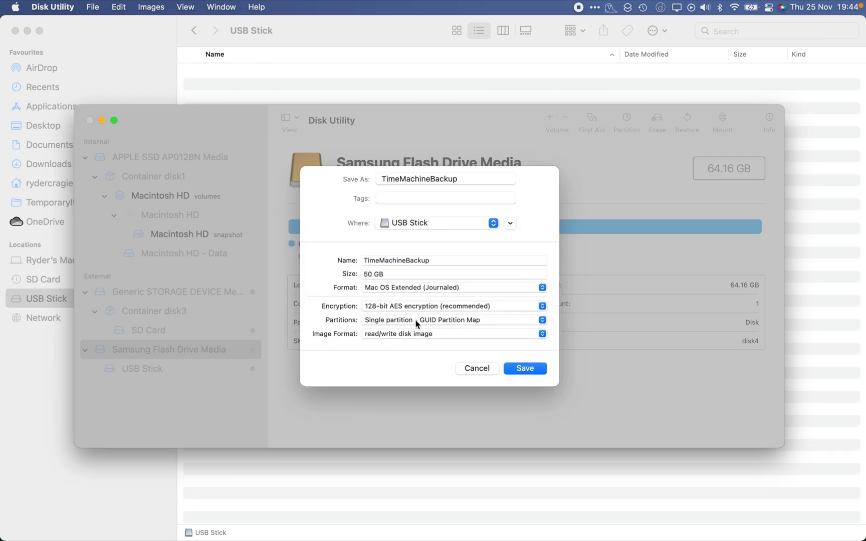
# Set the image format to sparse bundle and select the reset size value
pyautogui.click(406, 335)
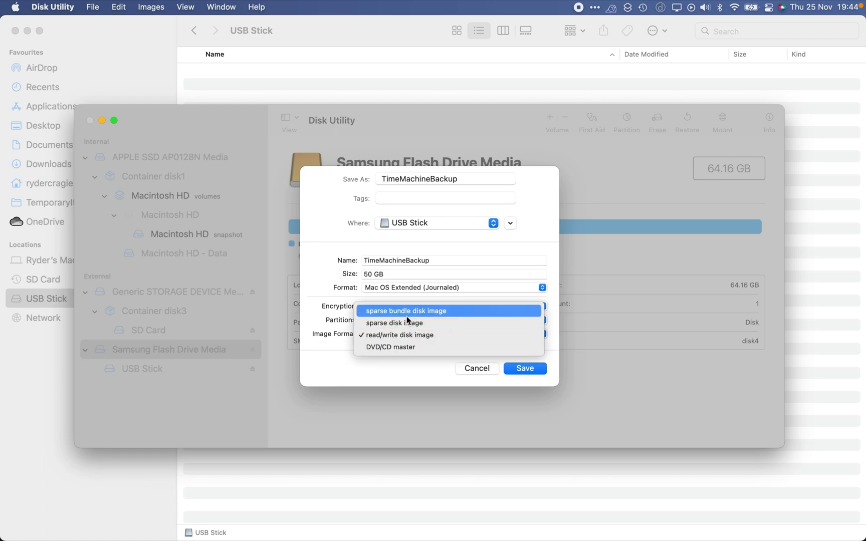
pyautogui.click(407, 315)
pyautogui.moveTo(408, 274); pyautogui.dragTo(336, 273)
# Re-enter 50 GB, create TimeMachineBackup.sparsebundle, and quit Disk Utility
pyautogui.write('50 GB')
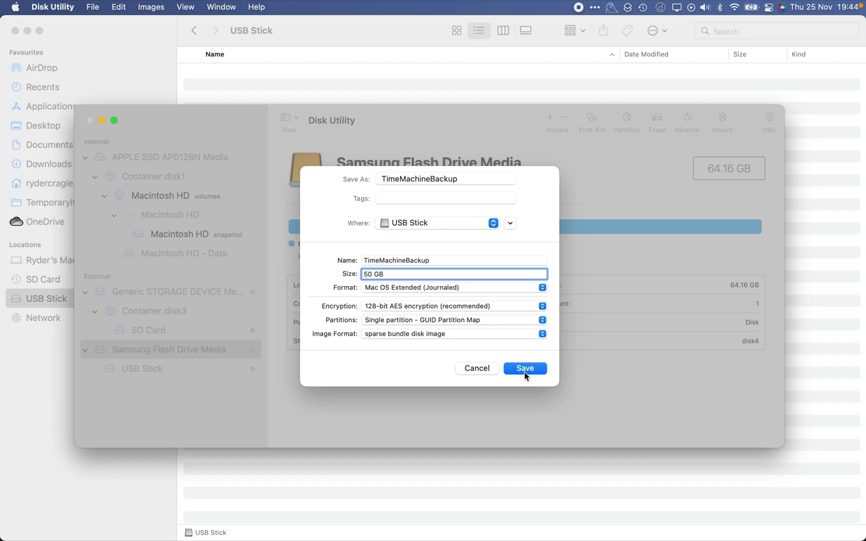
pyautogui.click(524, 371)
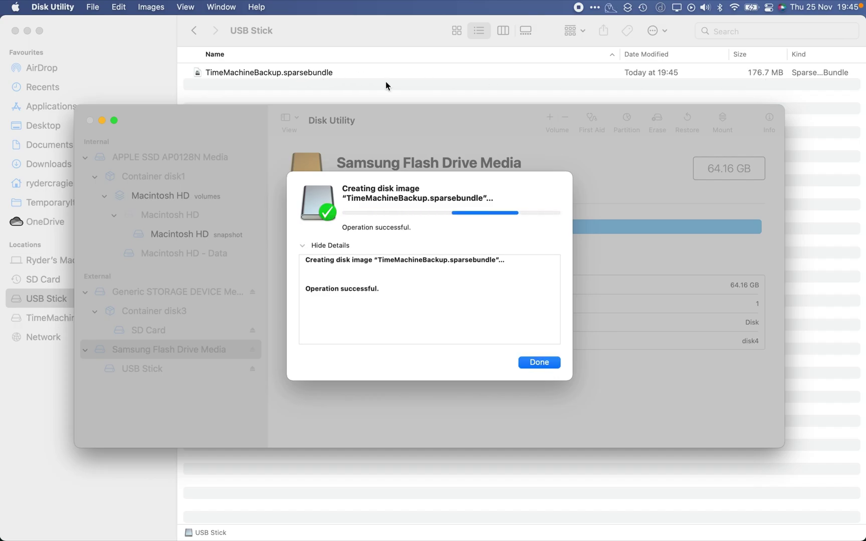
pyautogui.click(551, 363)
pyautogui.press('cmd+q')
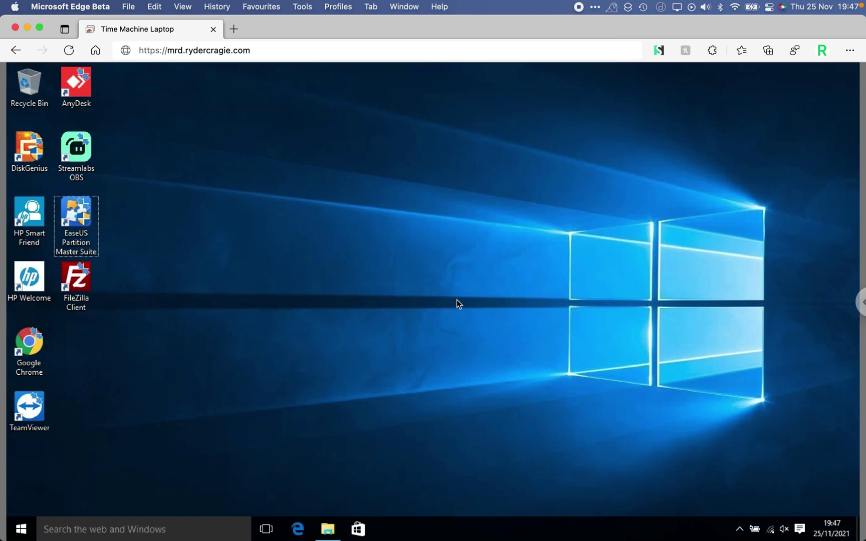
# Open Advanced Sharing from the USB Stick (D:) drive's Properties Sharing tab
pyautogui.click(332, 530)
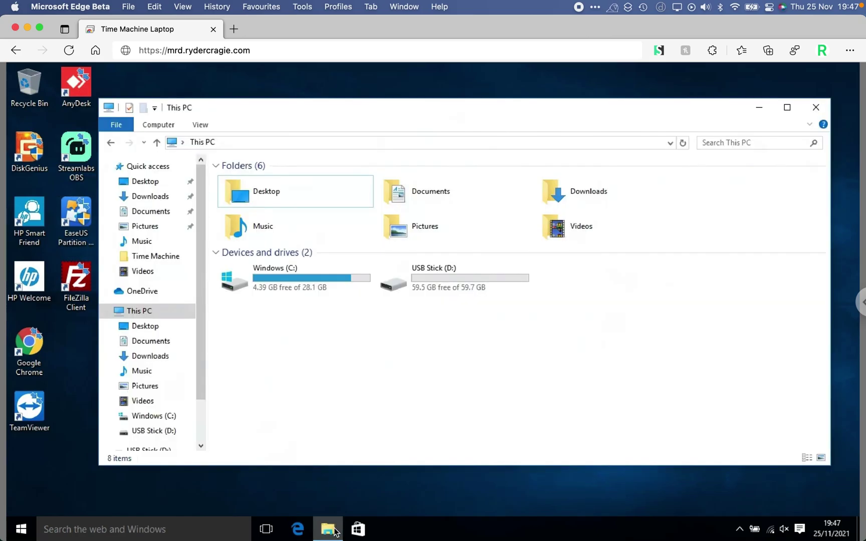
pyautogui.click(446, 288)
pyautogui.rightClick(446, 287)
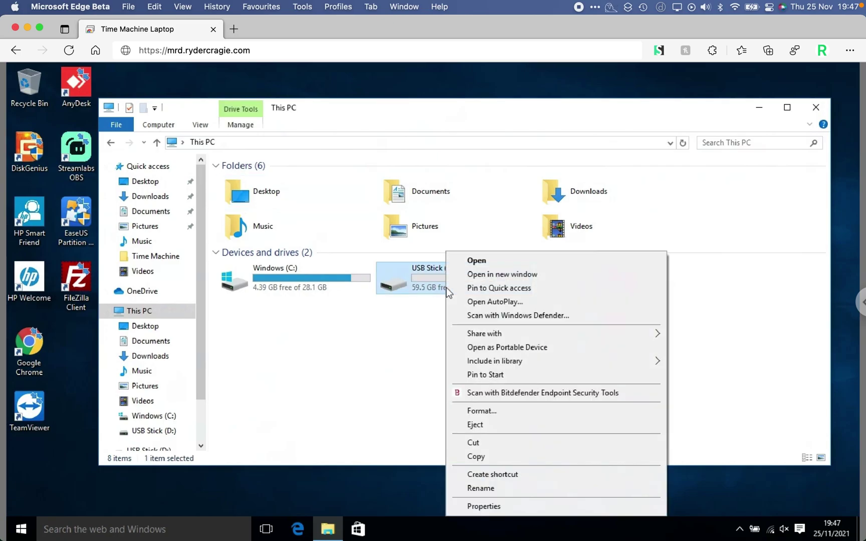
pyautogui.click(483, 505)
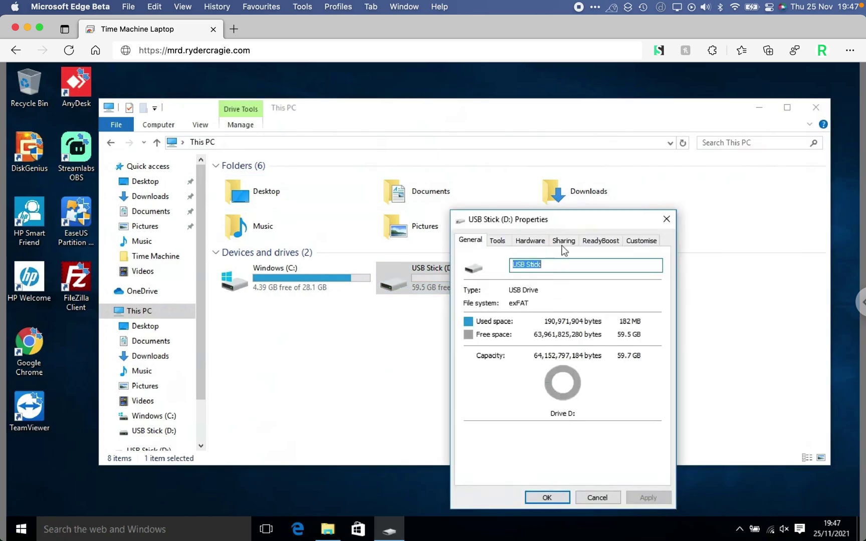
pyautogui.click(563, 241)
pyautogui.click(508, 390)
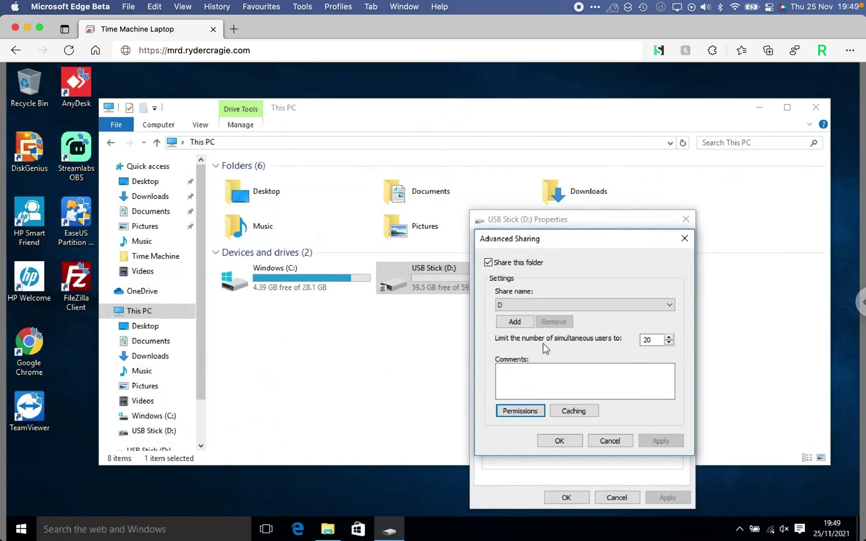
# Replace Everyone with the User account and give it Full Control of the share
pyautogui.click(510, 415)
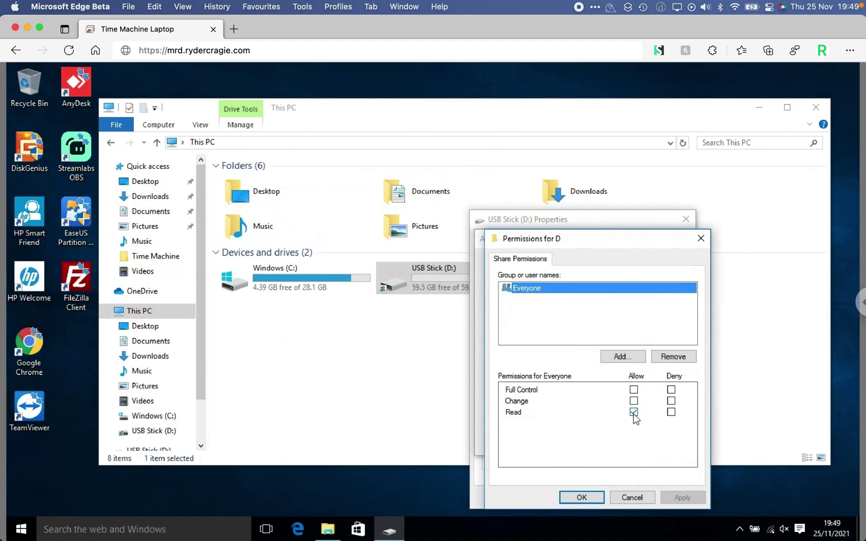
pyautogui.click(676, 361)
pyautogui.click(630, 361)
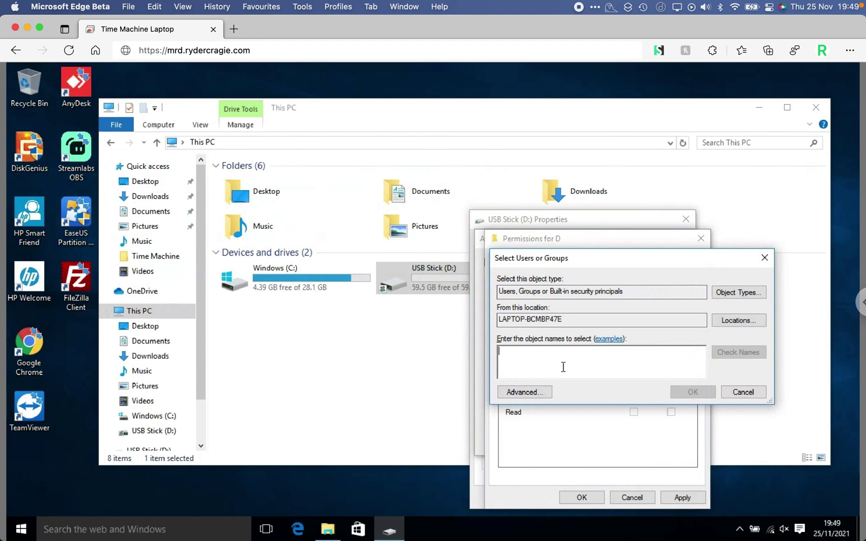
pyautogui.write('user')
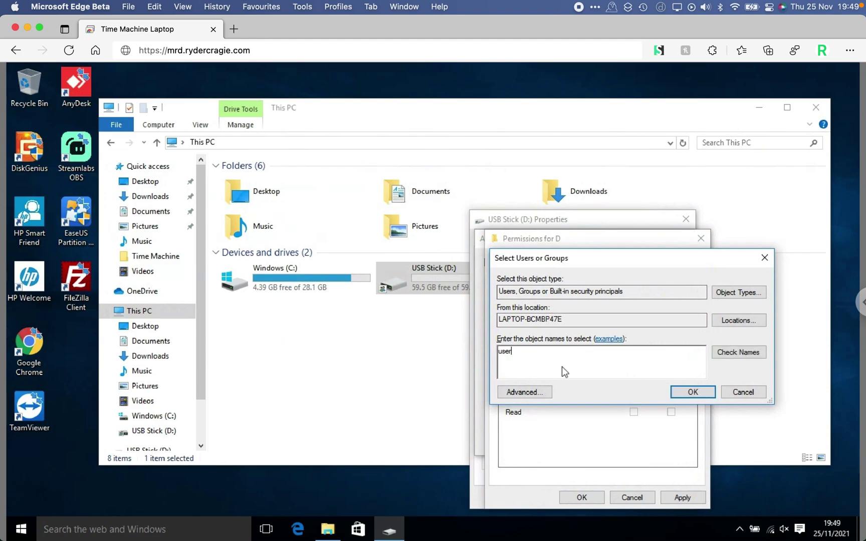
pyautogui.click(693, 392)
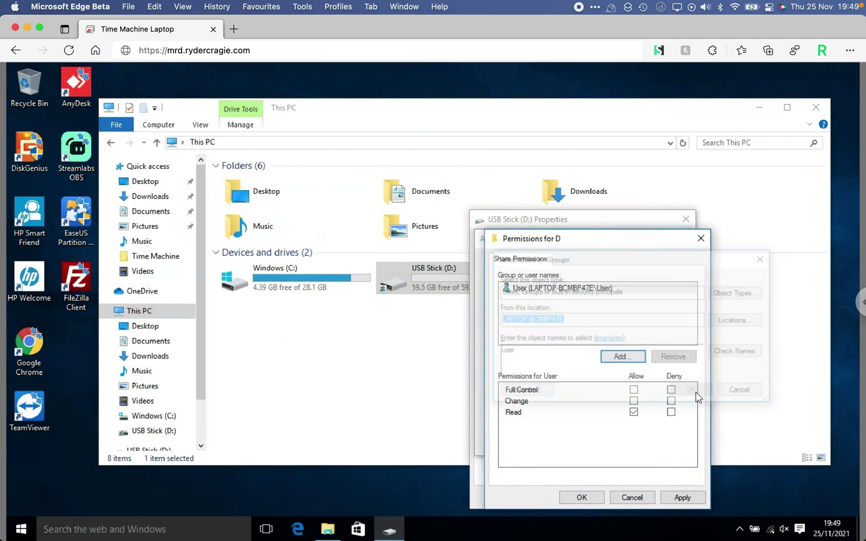
pyautogui.click(634, 391)
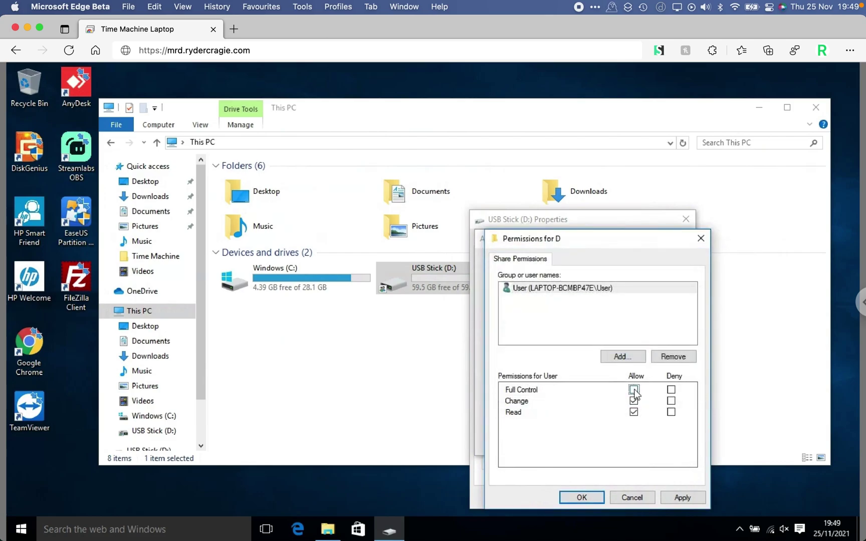
# Apply the share permissions and close all dialogs and the This PC window
pyautogui.click(683, 497)
pyautogui.click(581, 497)
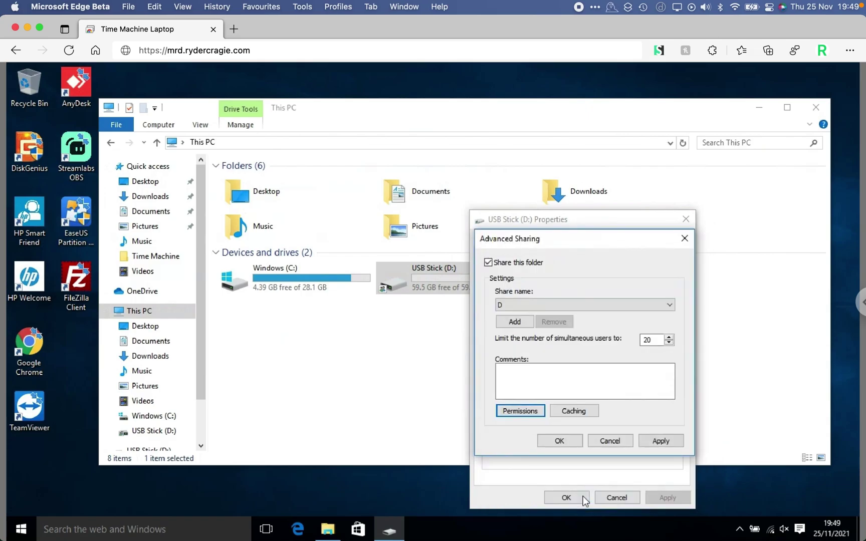
pyautogui.click(557, 438)
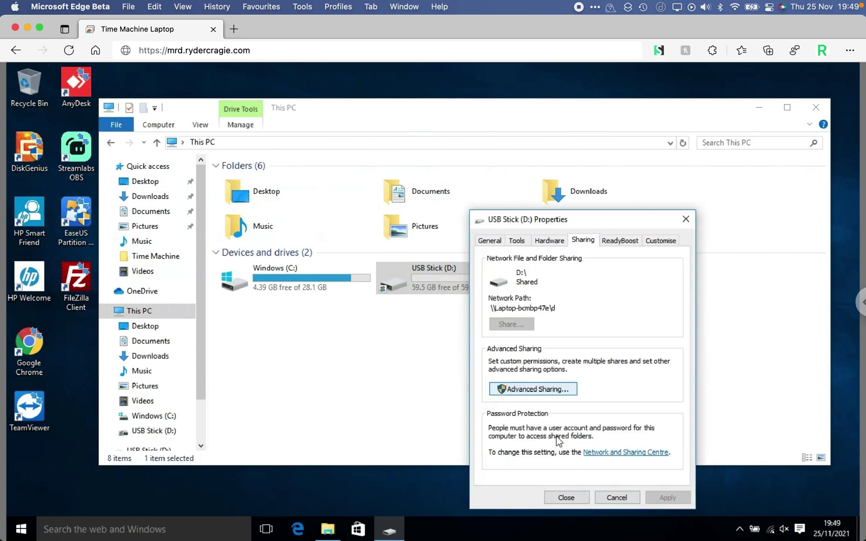
pyautogui.click(566, 498)
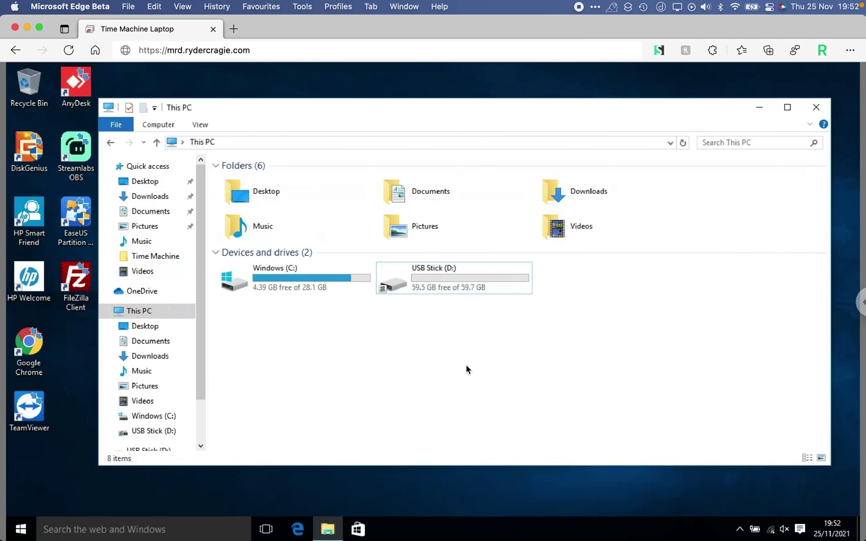
pyautogui.click(817, 107)
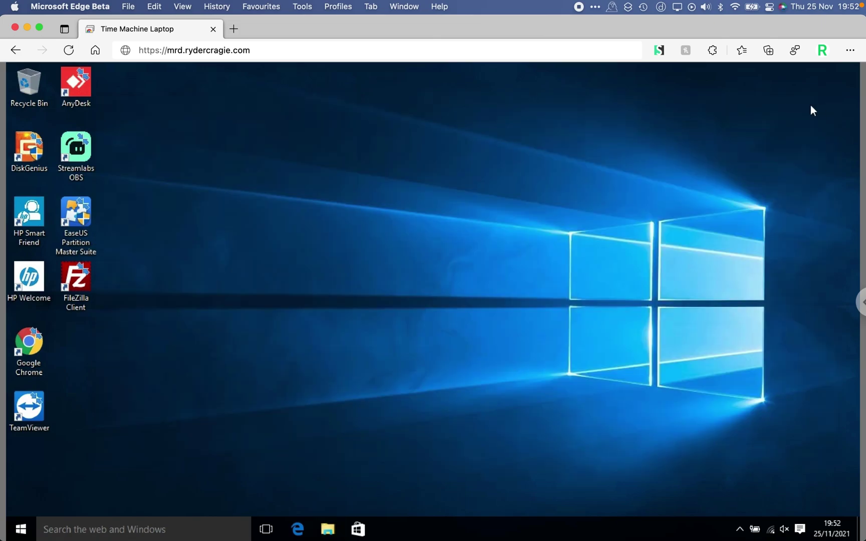
# Run ipconfig in Command Prompt and select the IPv4 address 192.168.0.127
pyautogui.click(129, 531)
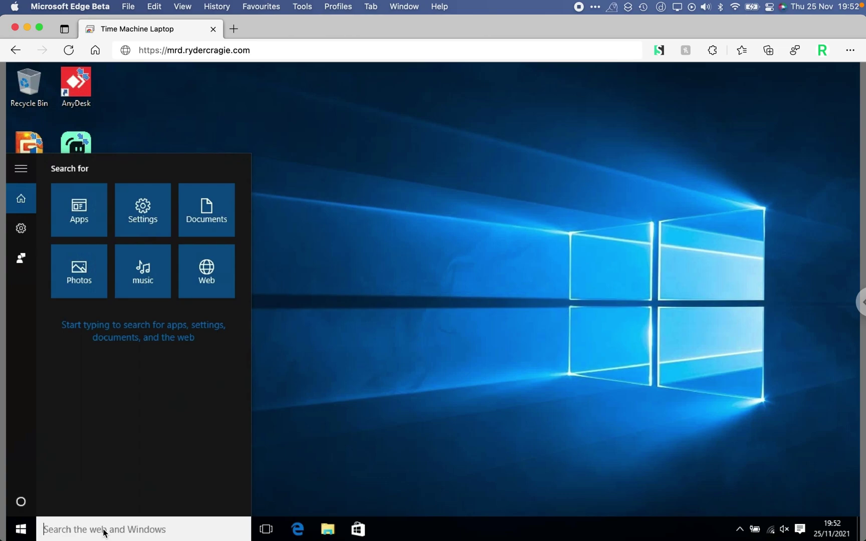
pyautogui.write('cmd')
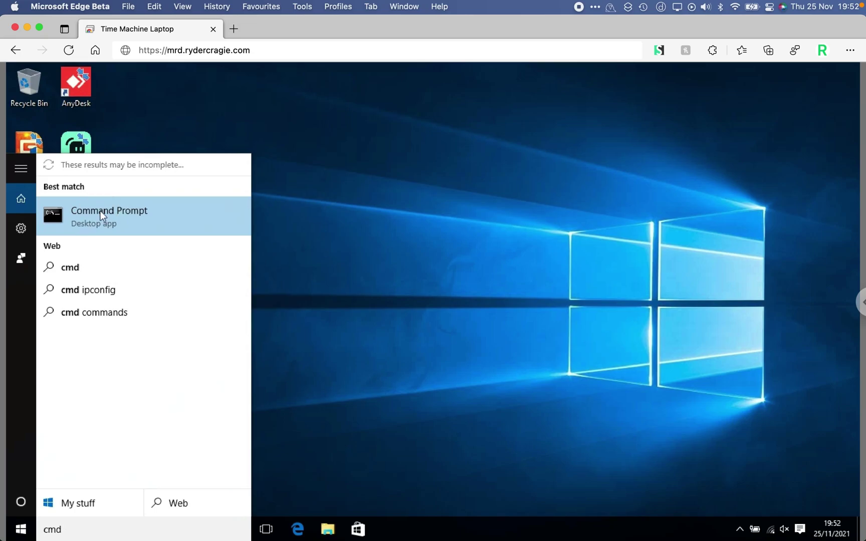
pyautogui.click(103, 215)
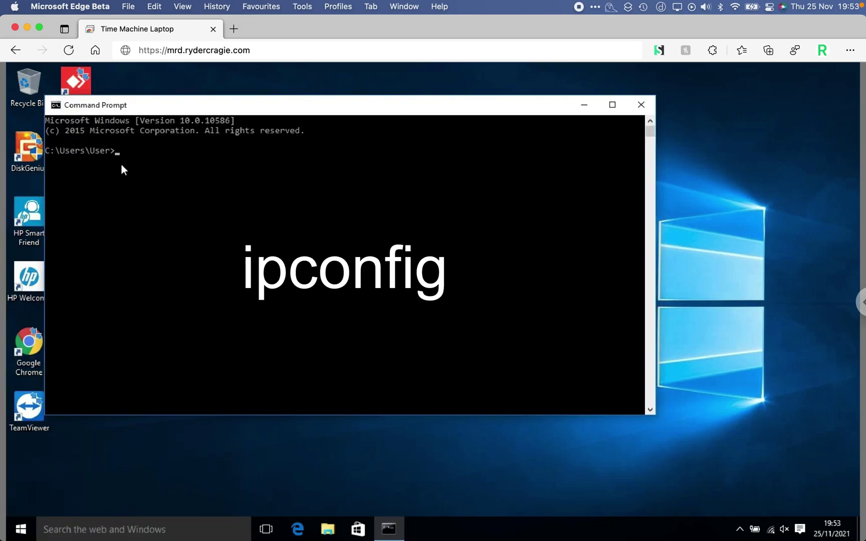
pyautogui.write('ipconfig')
pyautogui.press('Return')
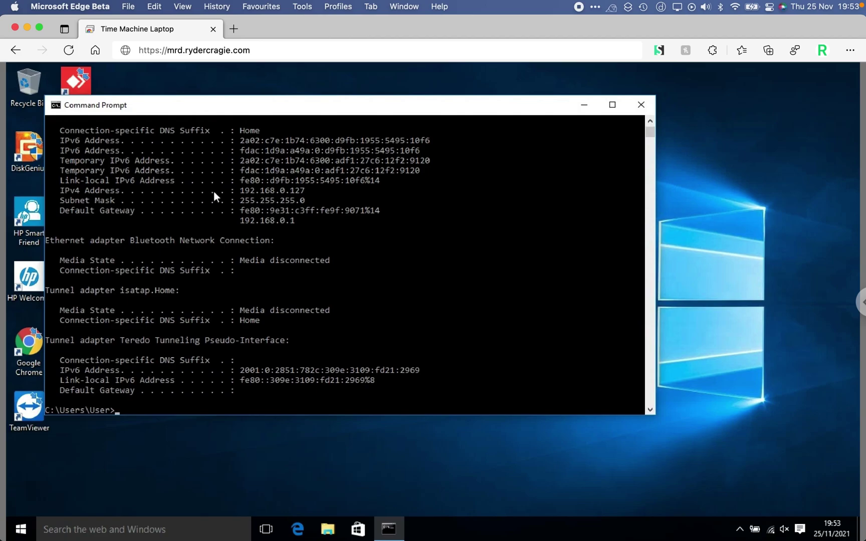
pyautogui.moveTo(241, 191); pyautogui.dragTo(302, 192)
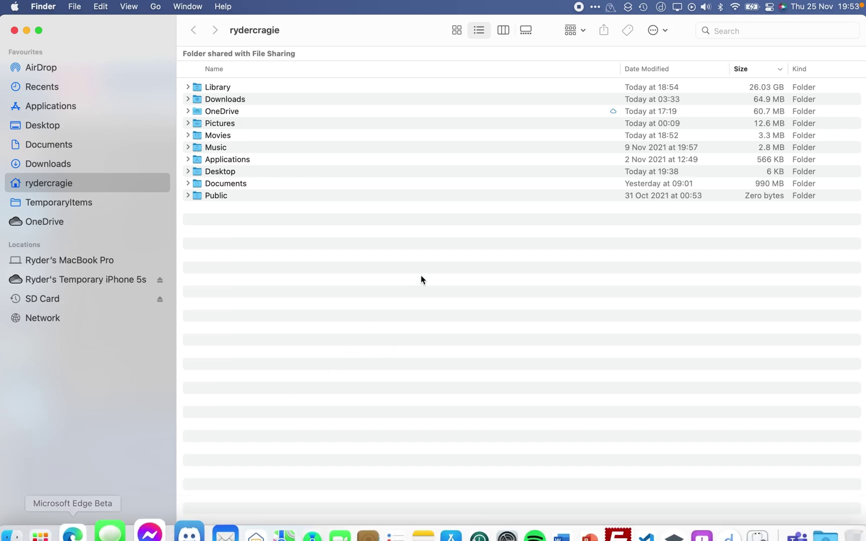
# Connect Finder to smb://192.168.0.127/d through Go > Connect to Server
pyautogui.click(156, 7)
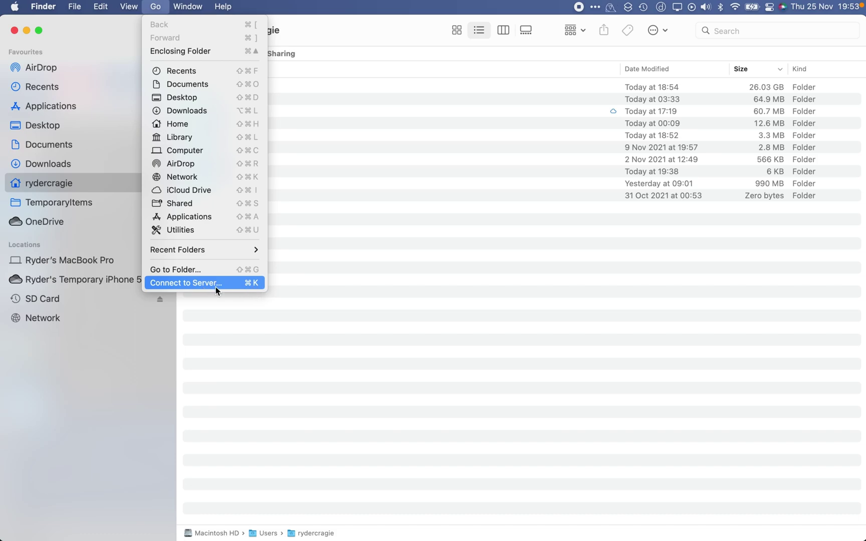
pyautogui.click(202, 283)
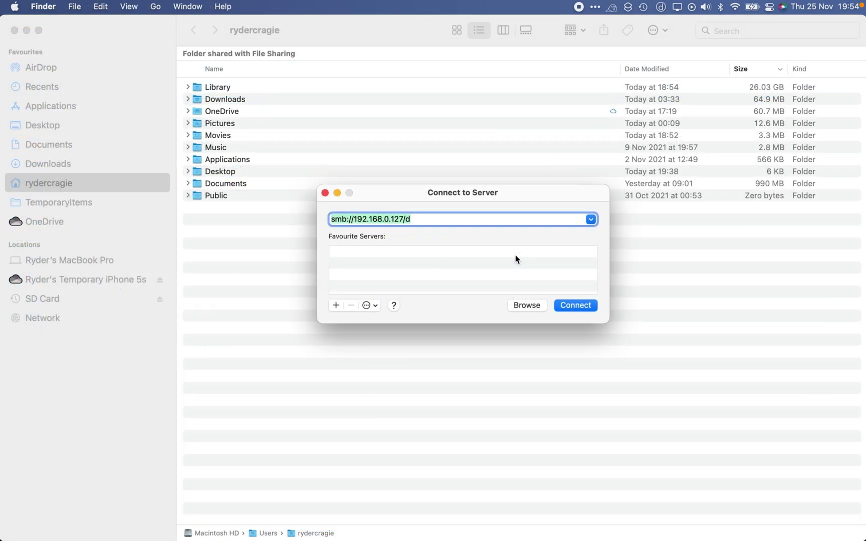
pyautogui.click(575, 307)
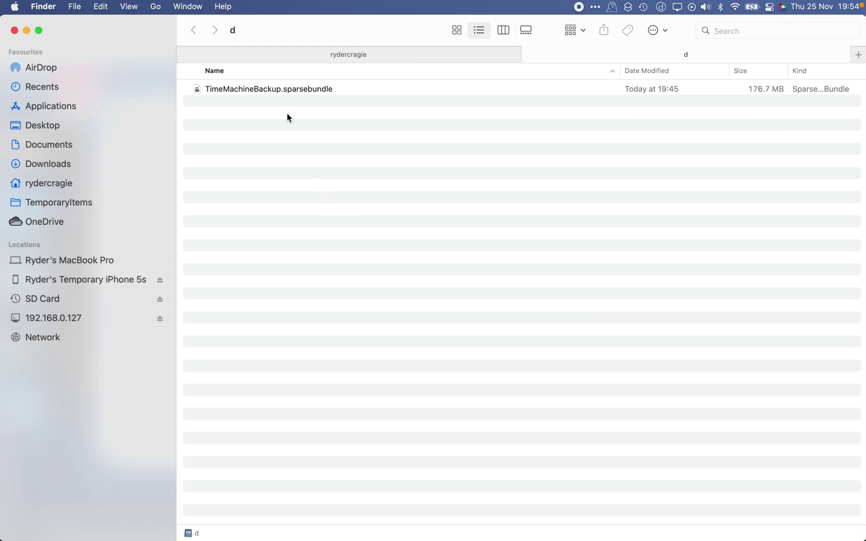
# Mount TimeMachineBackup.sparsebundle with its password, remembering it in the keychain
pyautogui.click(343, 90)
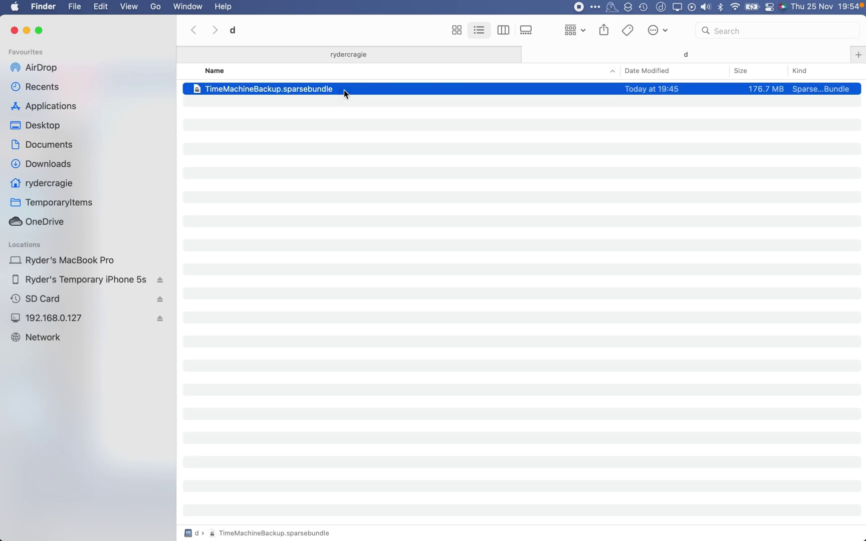
pyautogui.doubleClick(344, 90)
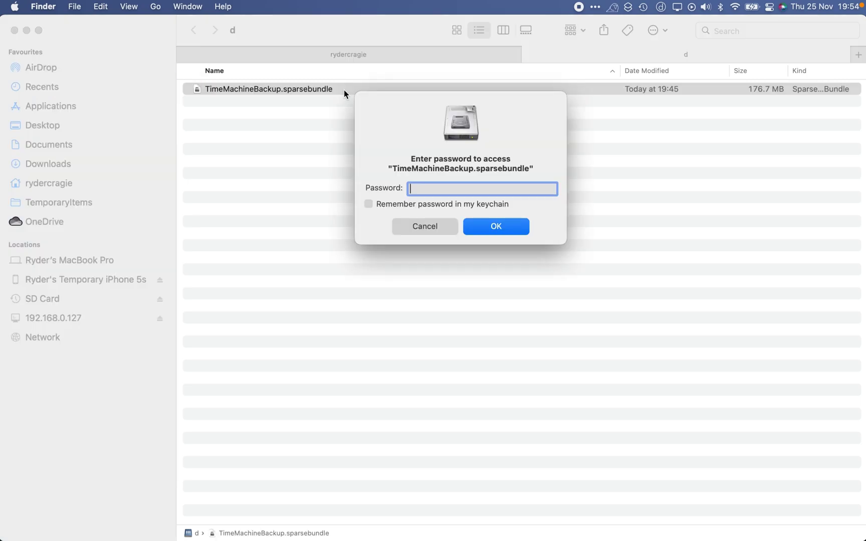
pyautogui.press('super+v')
pyautogui.click(369, 204)
pyautogui.click(494, 228)
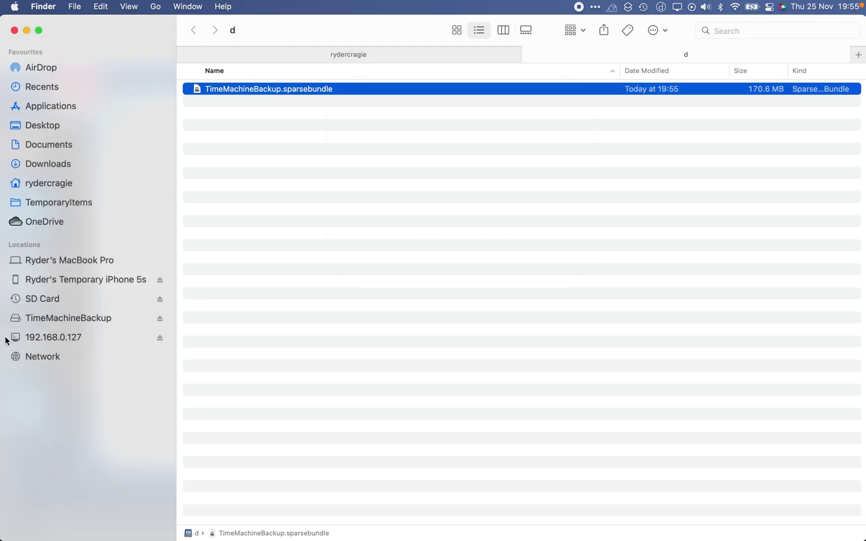
# Open the TimeMachineBackup volume, check the laptop's shared folder D, then return to the volume
pyautogui.click(61, 327)
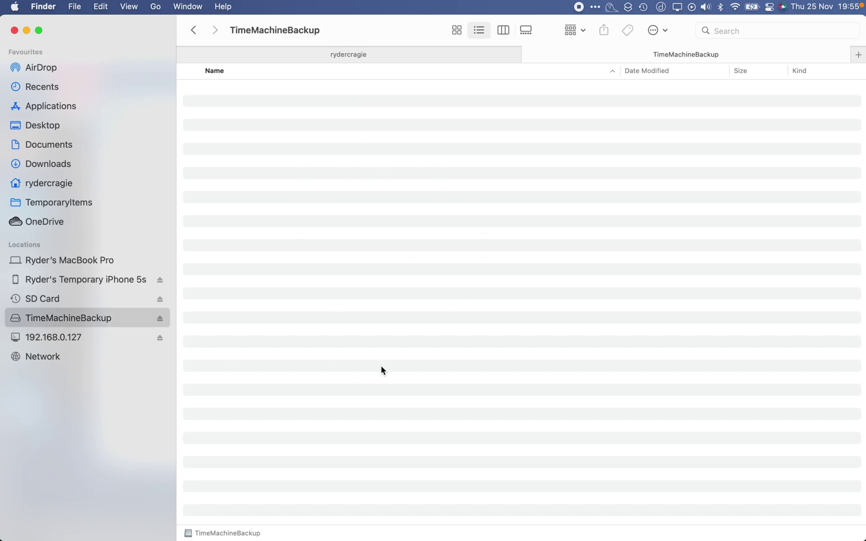
pyautogui.click(75, 337)
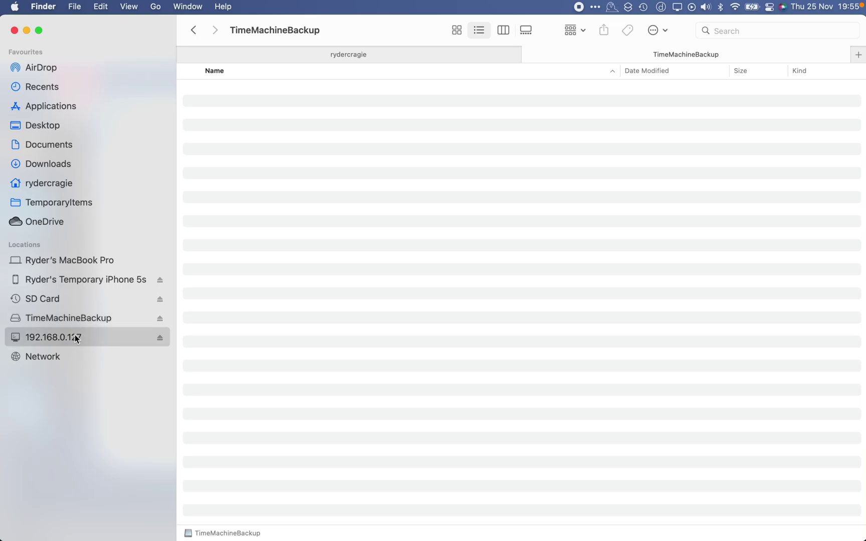
pyautogui.doubleClick(212, 105)
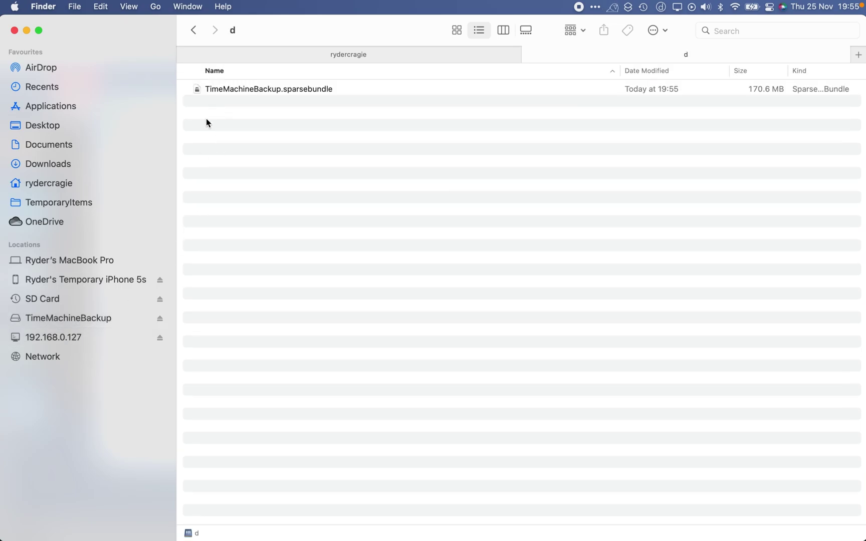
pyautogui.click(115, 325)
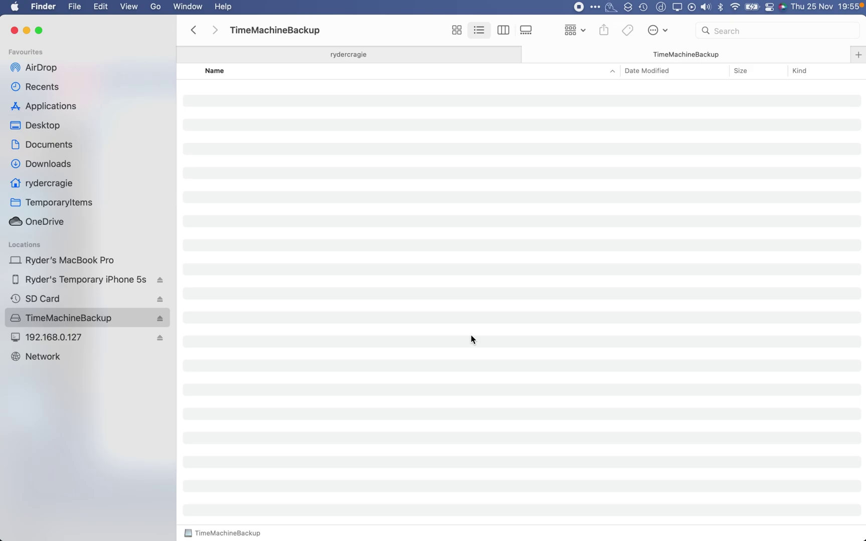
# Launch Terminal through Spotlight
pyautogui.hotkey('alt', 'space')
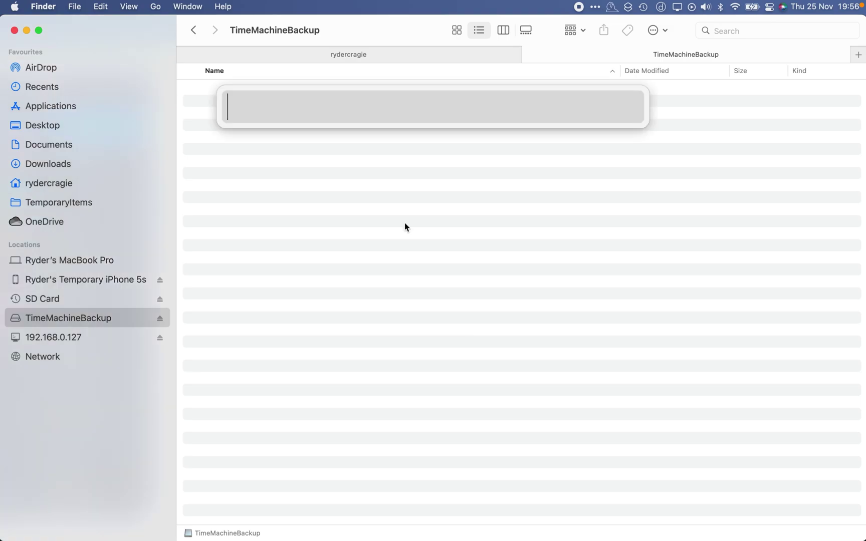
pyautogui.write('termn')
pyautogui.press('BackSpace')
pyautogui.press('Return')
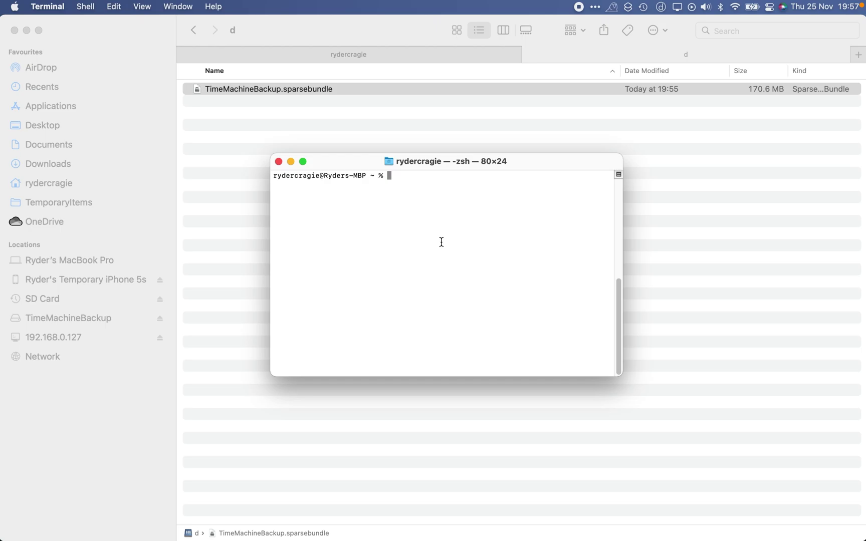
# Run sudo tmutil setdestination /Volumes/TimeMachineBackup
pyautogui.write('sudo tmutil setdestination /Volumes/')
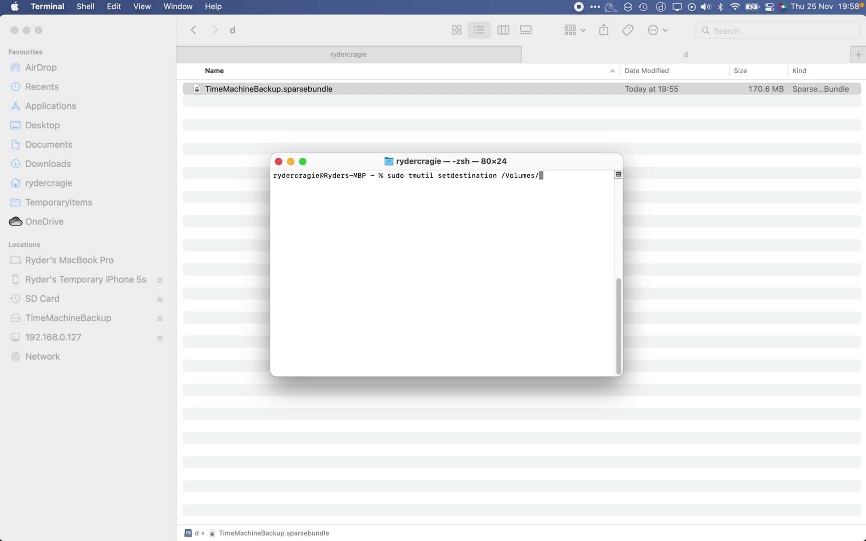
pyautogui.write('T')
pyautogui.press('Tab')
pyautogui.press('Return')
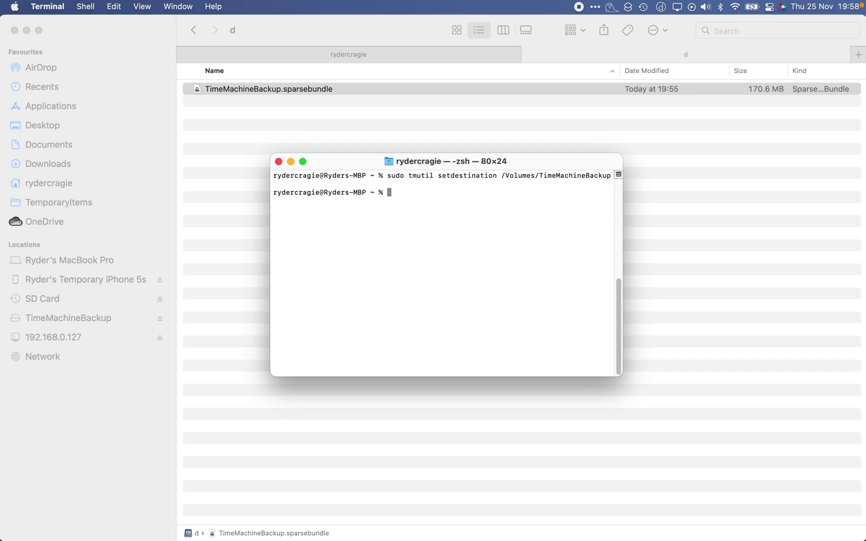
pyautogui.moveTo(385, 192); pyautogui.dragTo(308, 192)
pyautogui.click(308, 192)
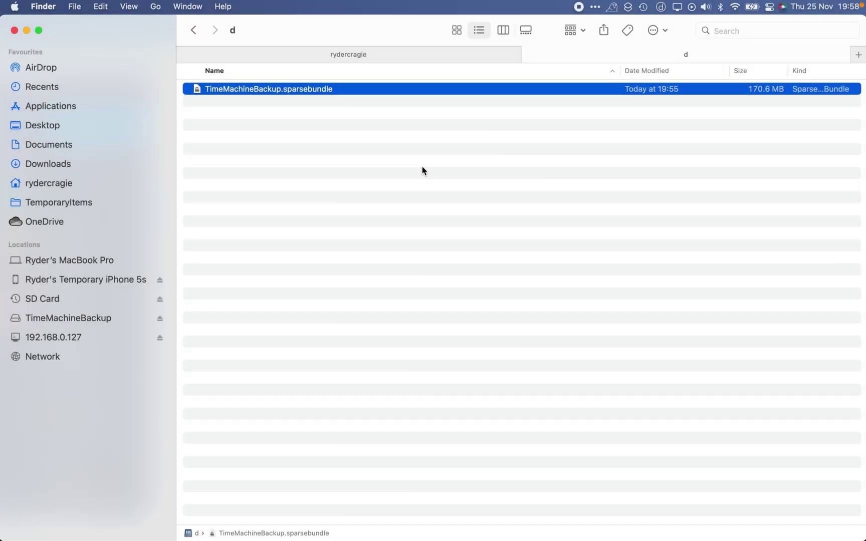
# Open the Time Machine pane and verify TimeMachineBackup is the backup disk without changing anything
pyautogui.click(472, 521)
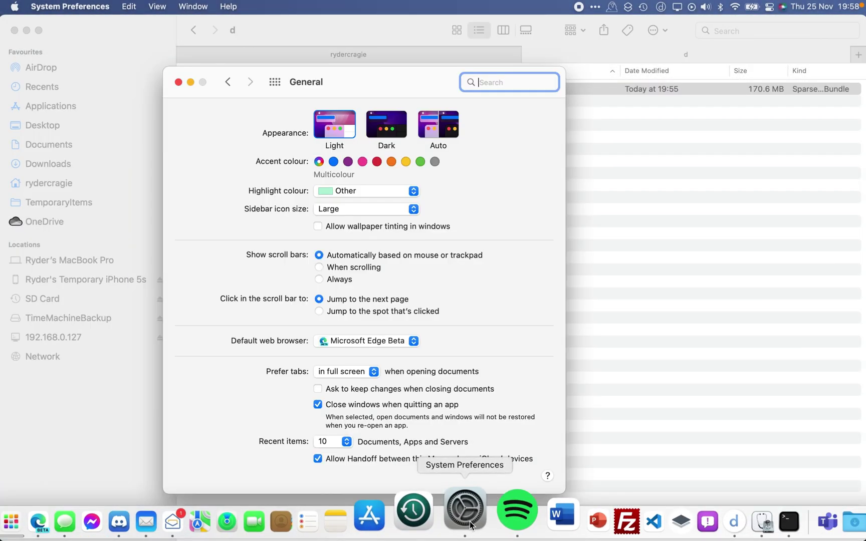
pyautogui.click(228, 81)
pyautogui.click(518, 406)
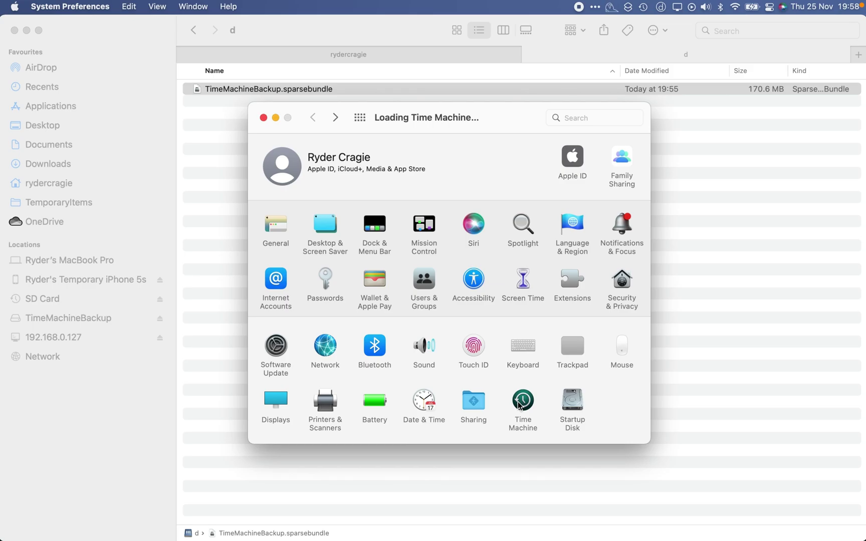
pyautogui.click(429, 216)
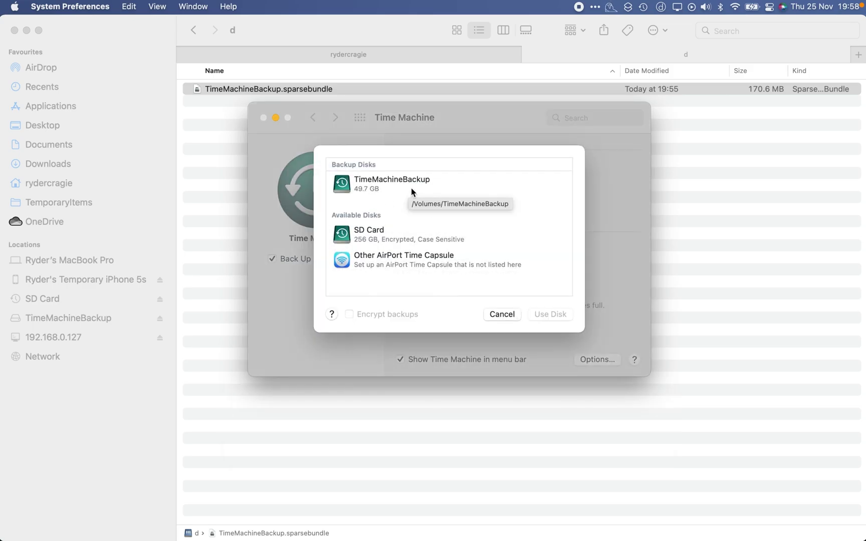
pyautogui.click(502, 313)
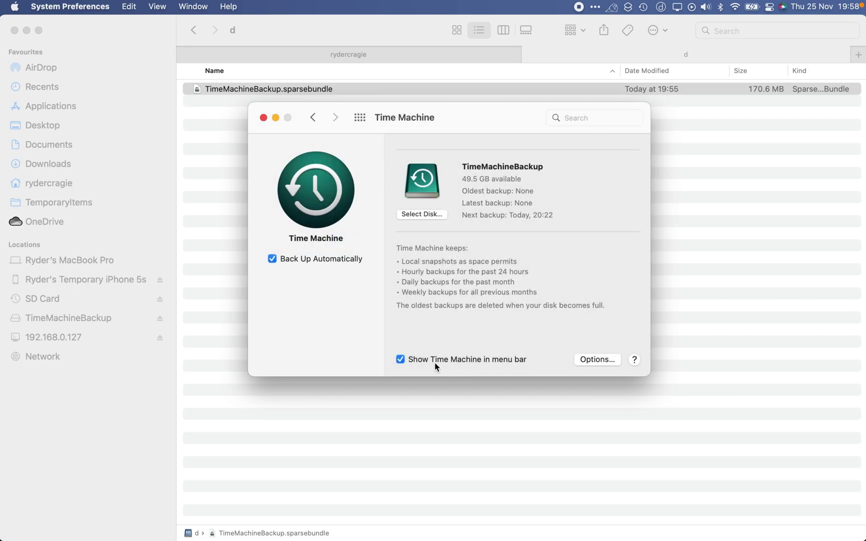
pyautogui.click(645, 7)
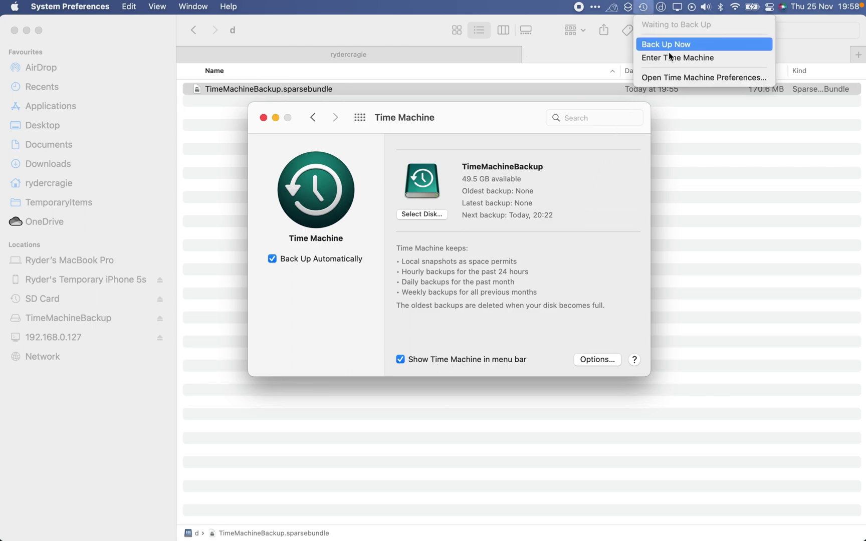
pyautogui.click(552, 227)
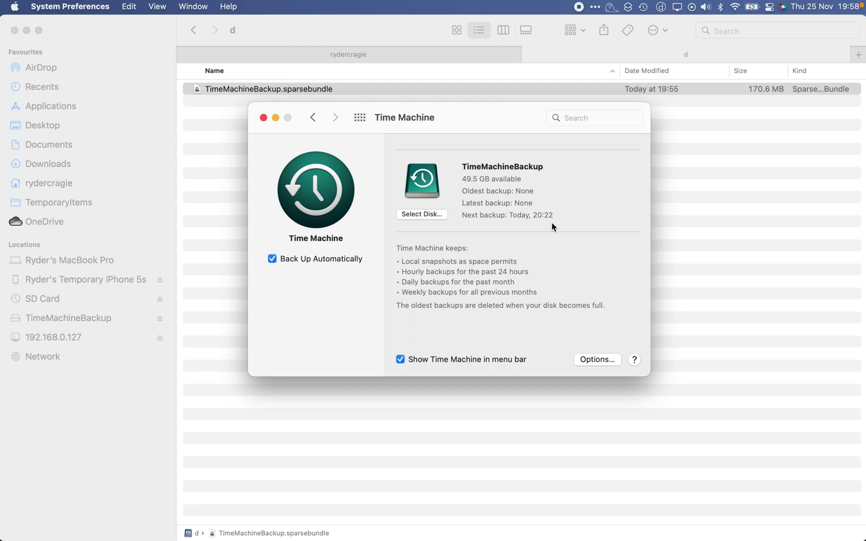